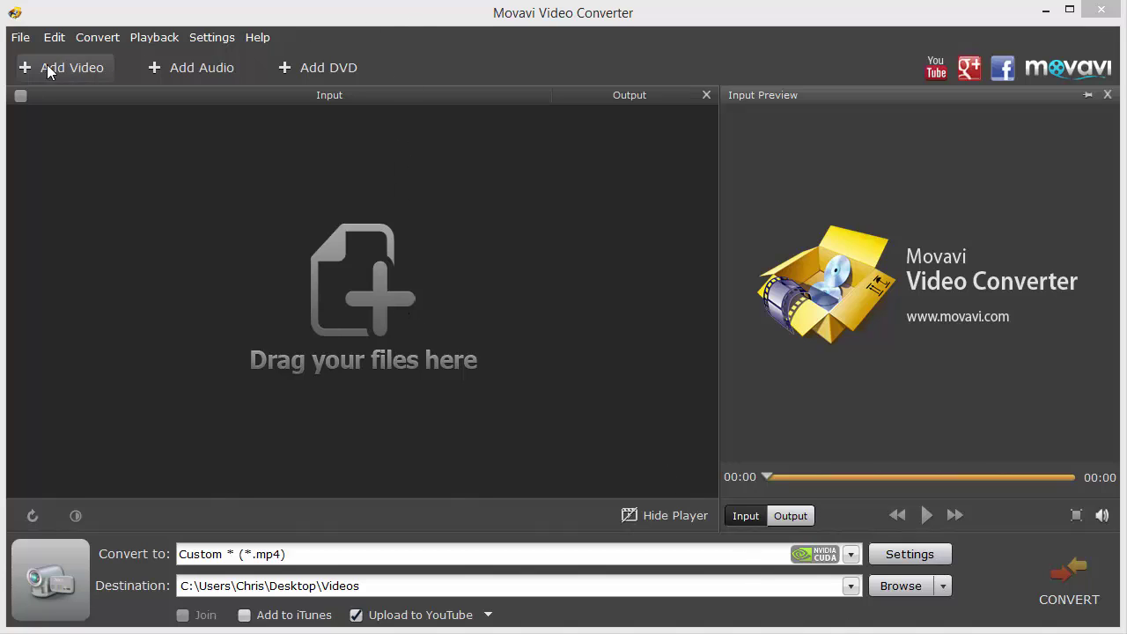
- Look through the Conversion and Hardware acceleration preferences, closing Preferences without changes
left_click(27, 38)
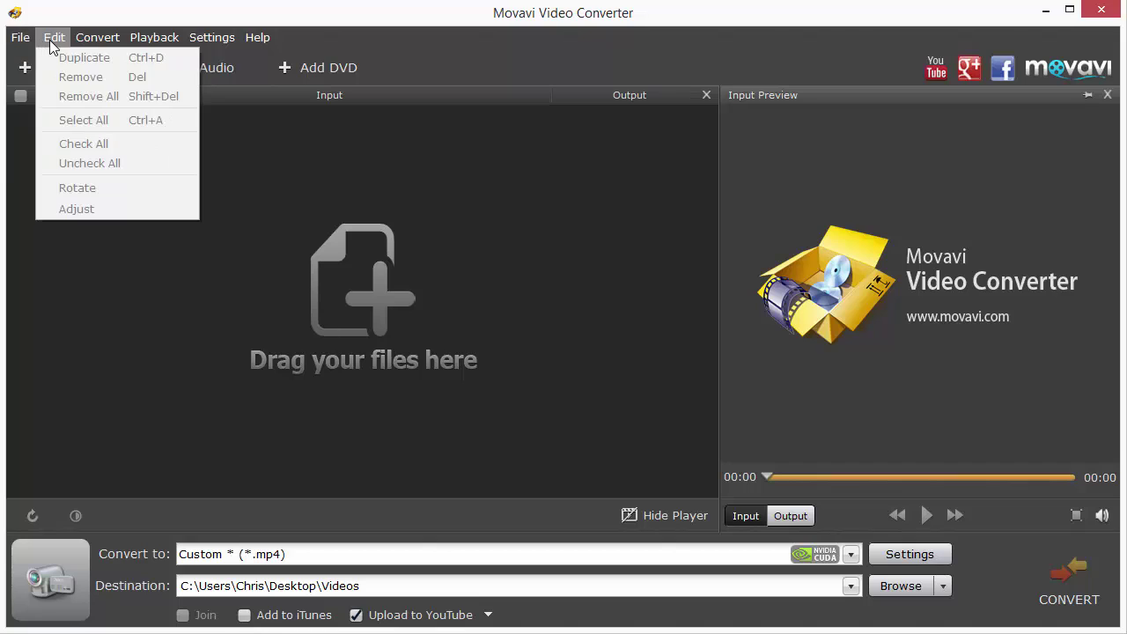
mouse_move(212, 39)
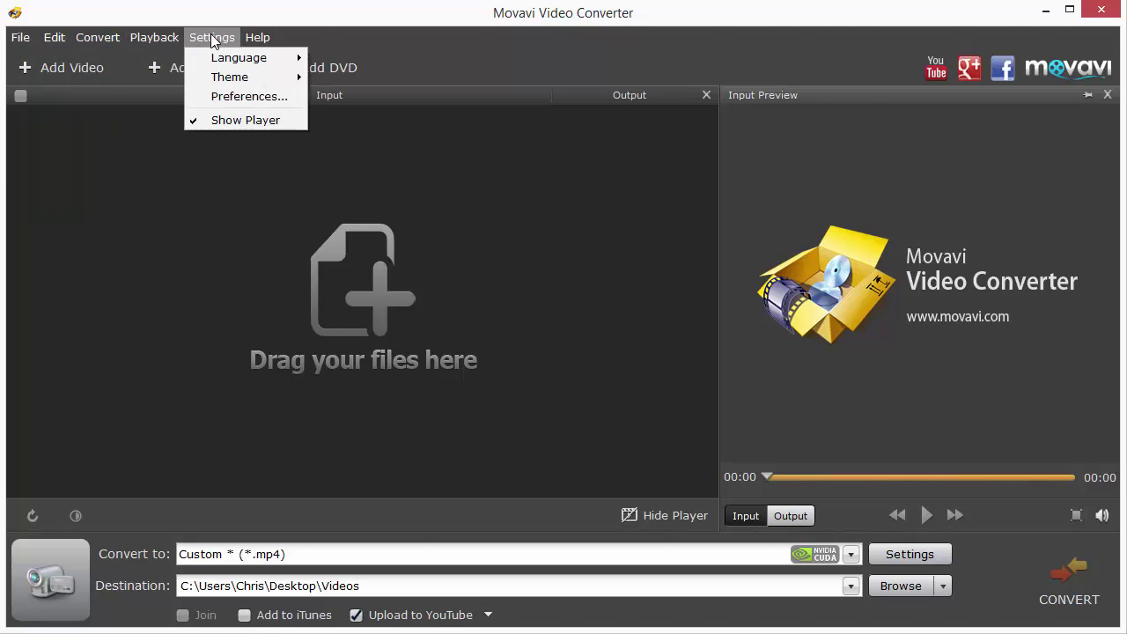
mouse_move(227, 61)
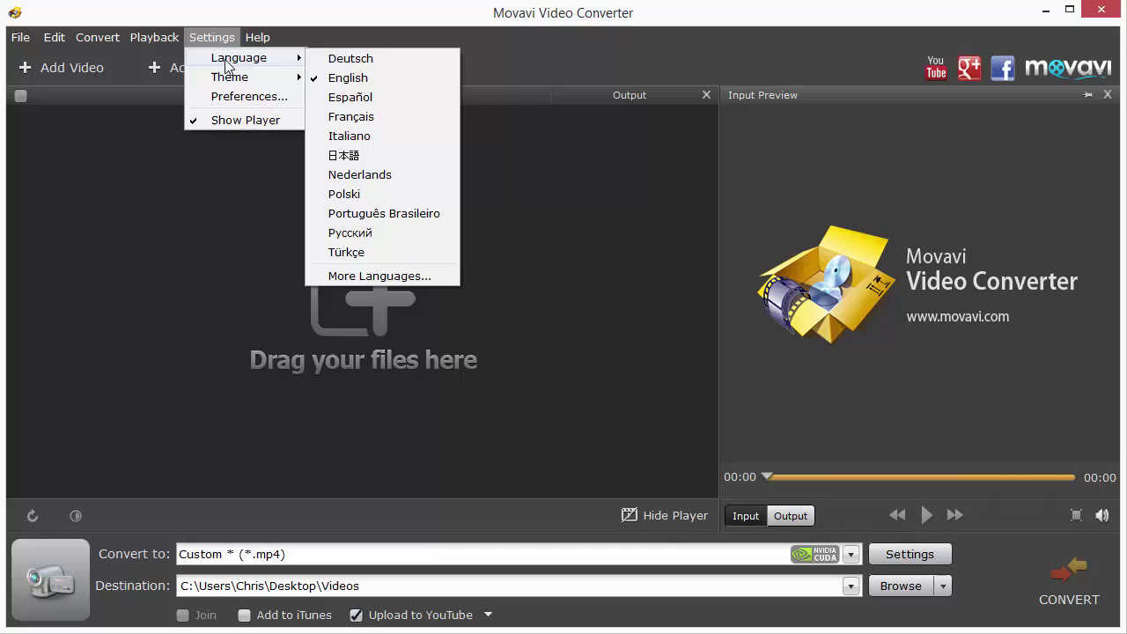
mouse_move(227, 81)
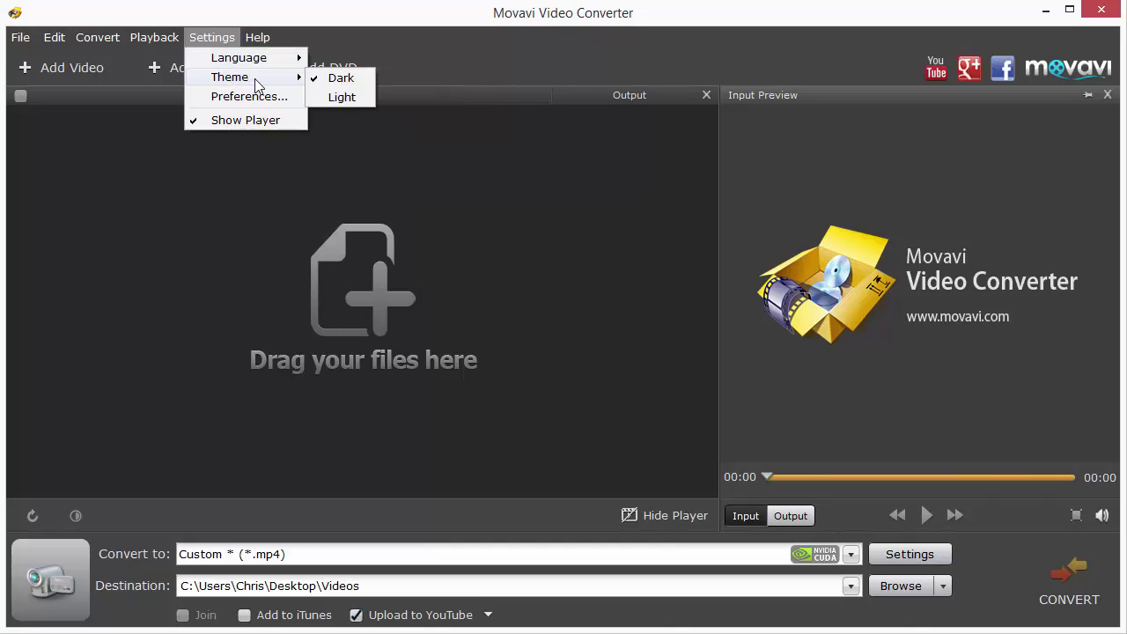
left_click(264, 97)
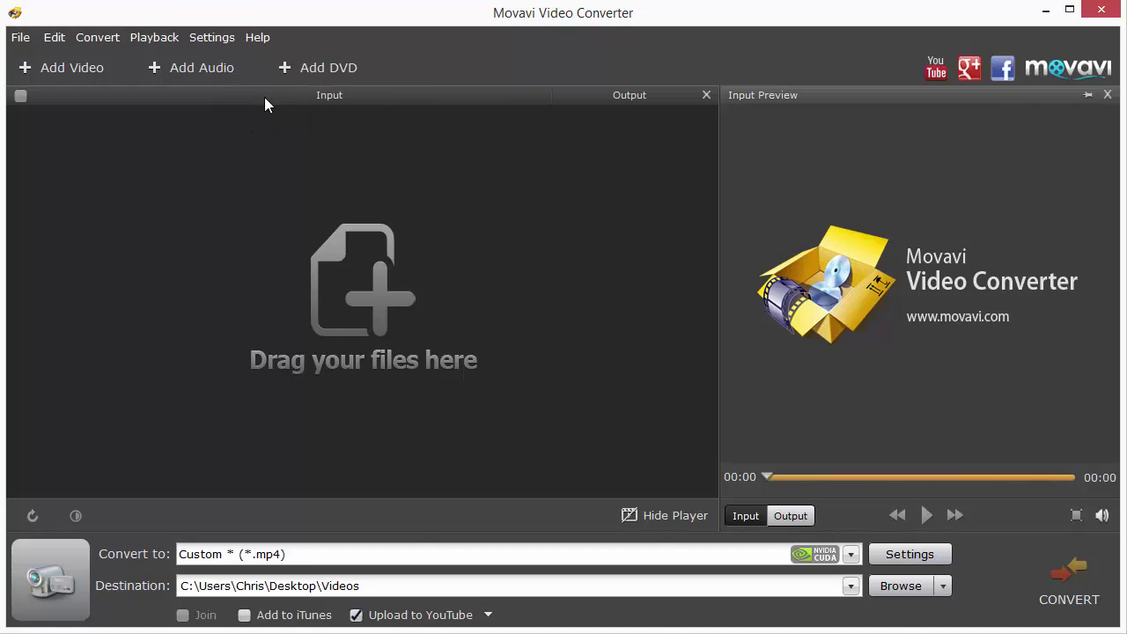
left_click(384, 144)
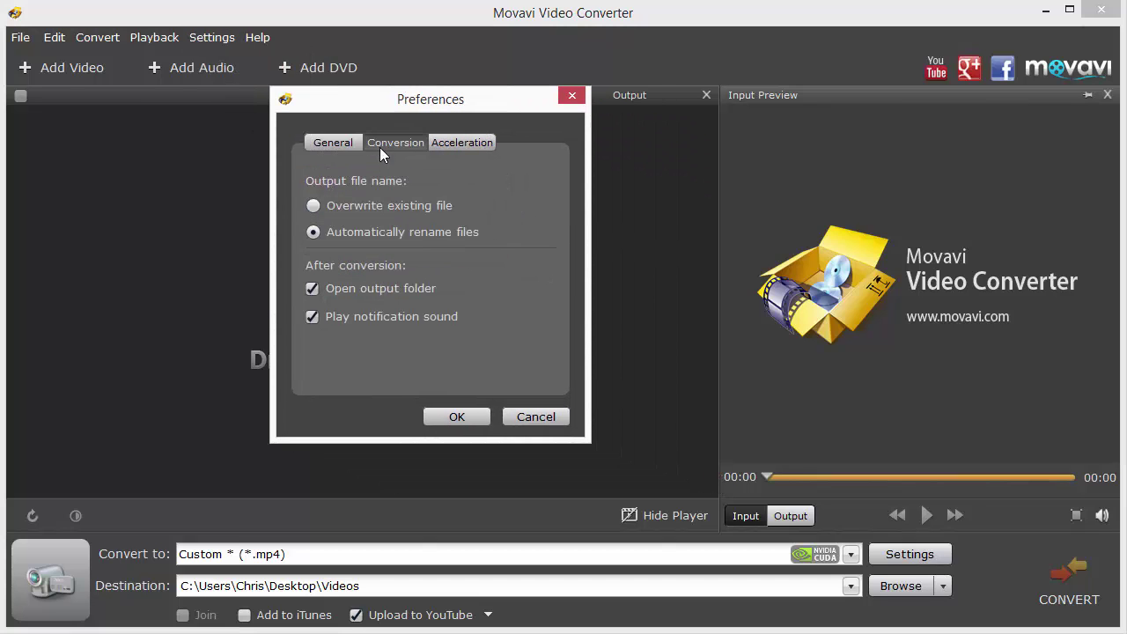
left_click(445, 143)
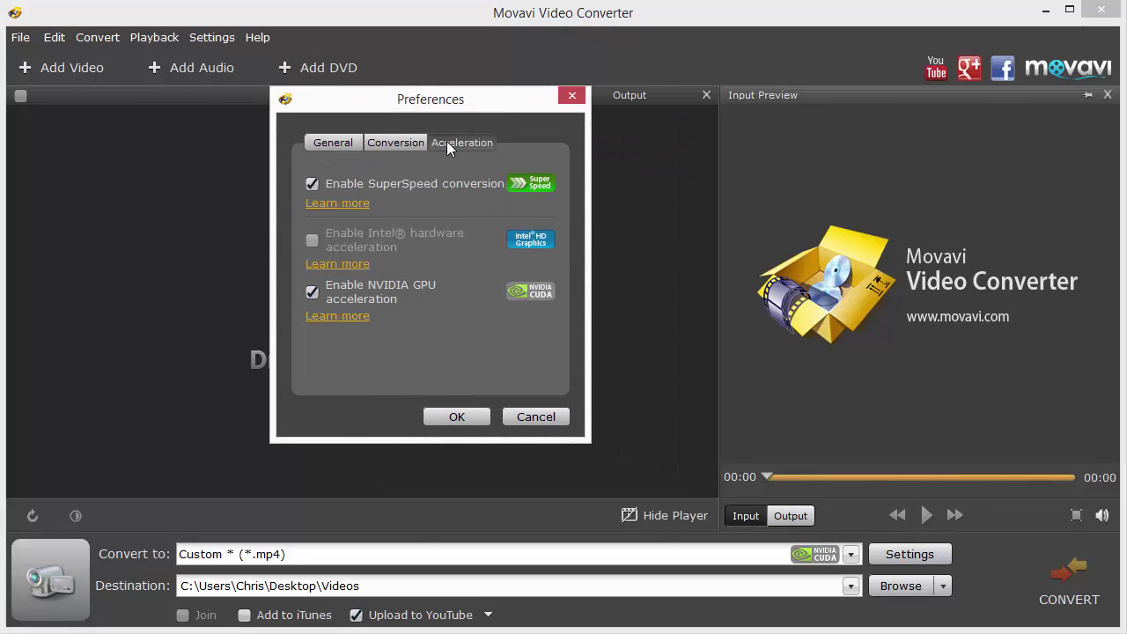
left_click(572, 95)
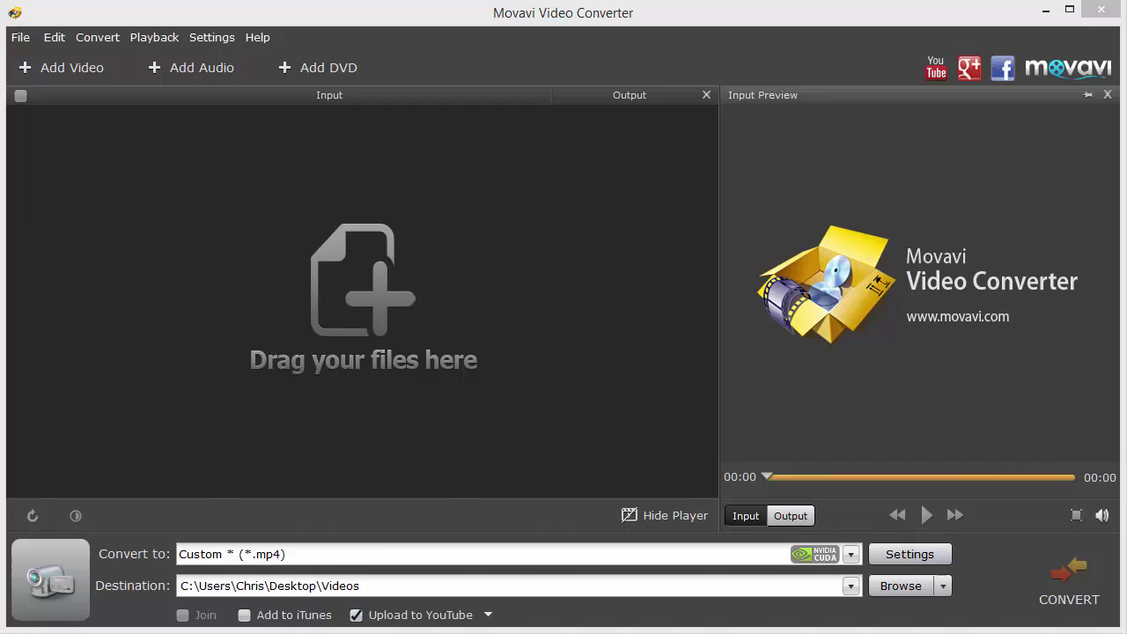
- Drag Eating Sriracha.avi from the Videos folder into the converter's drop area
key("alt+Tab")
left_click_drag(521, 39, 746, 19)
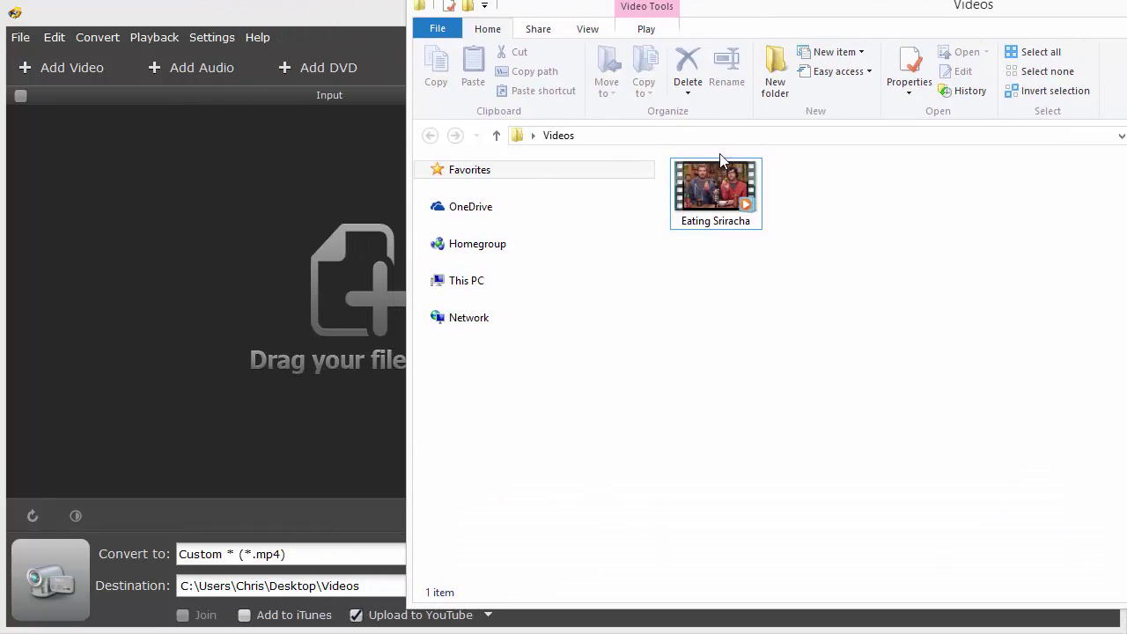
left_click_drag(720, 165, 279, 311)
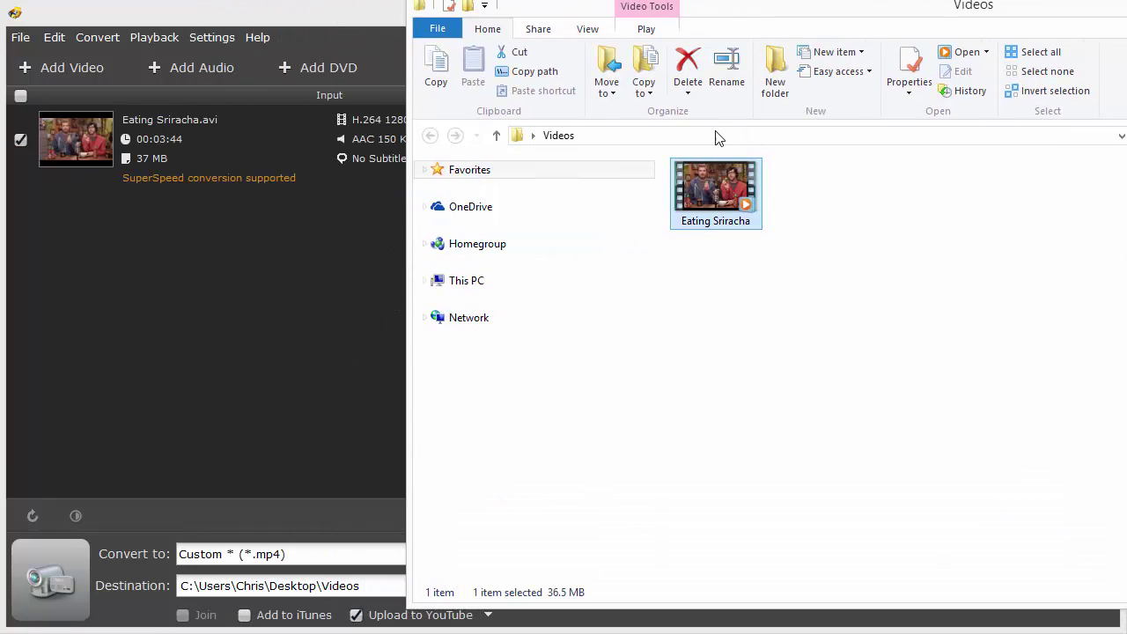
key("alt+Tab")
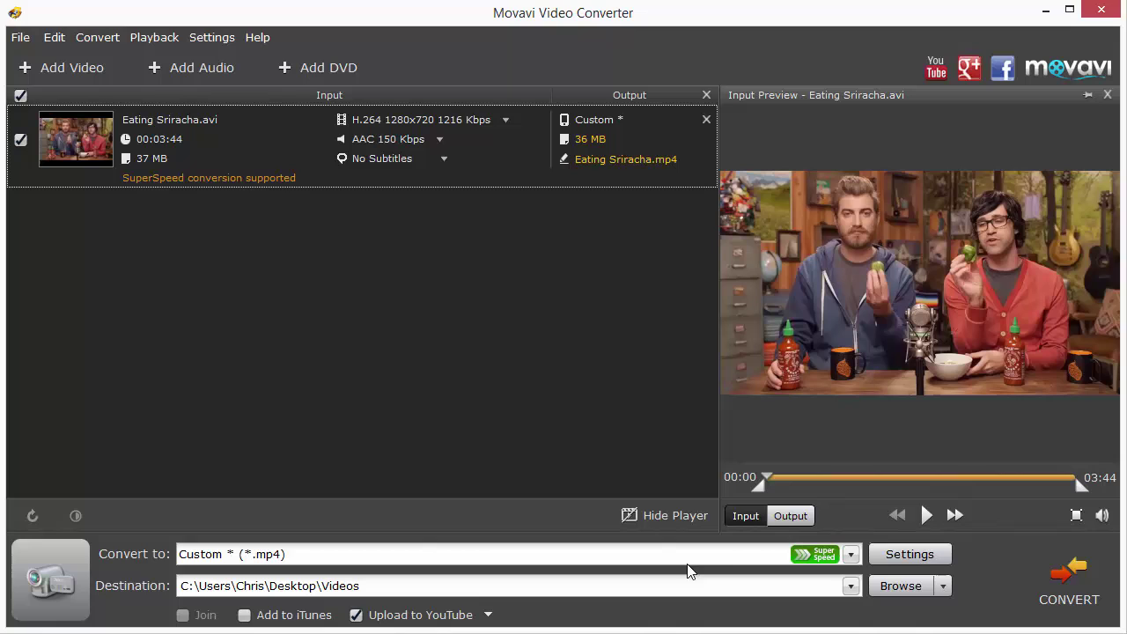
- Browse the General Video and Online Video presets under More presets, then return to the format list
left_click(847, 561)
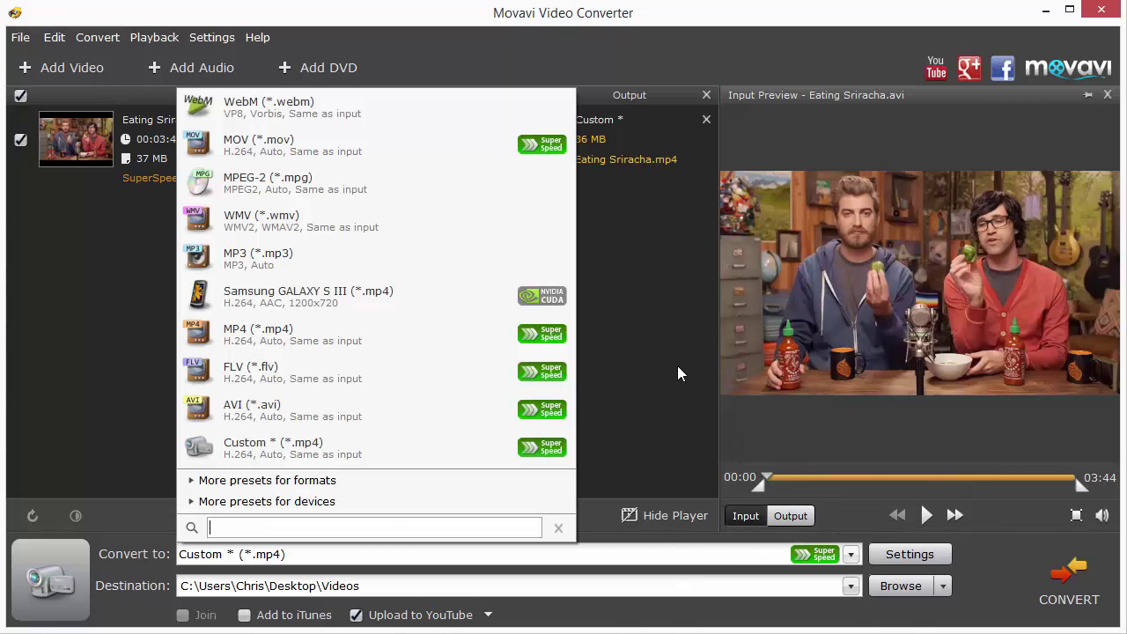
left_click(275, 482)
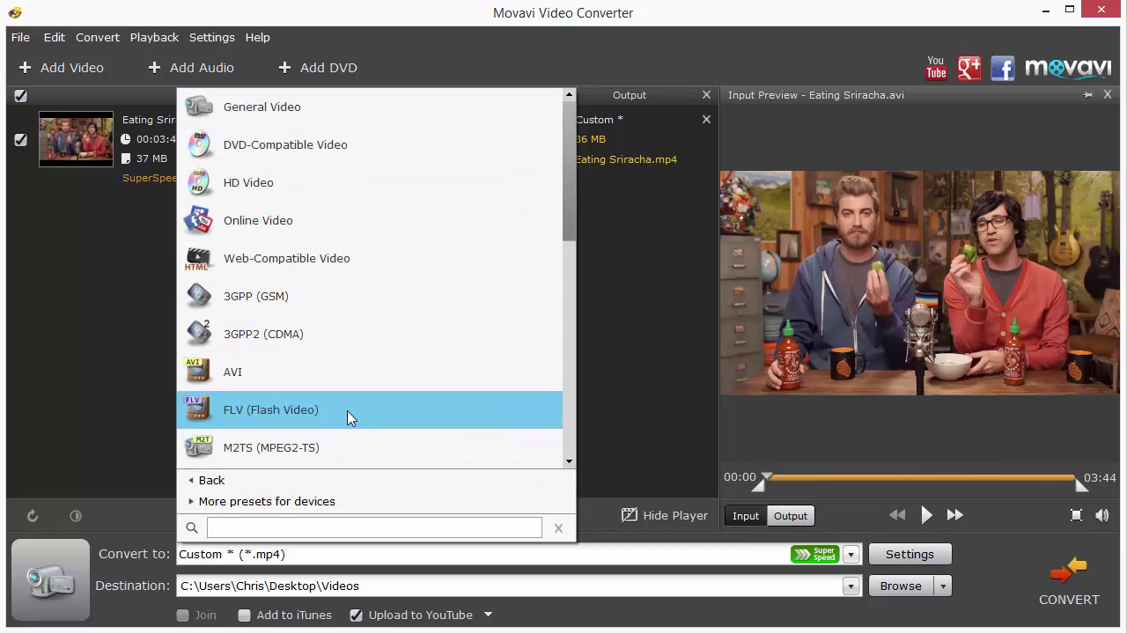
left_click(286, 119)
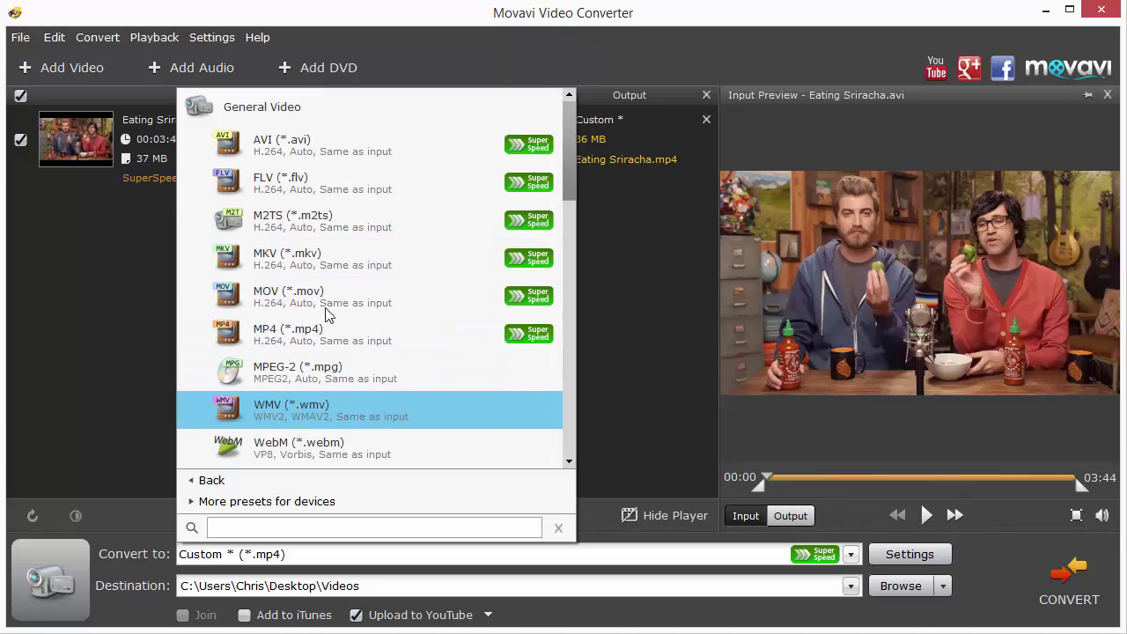
left_click(290, 107)
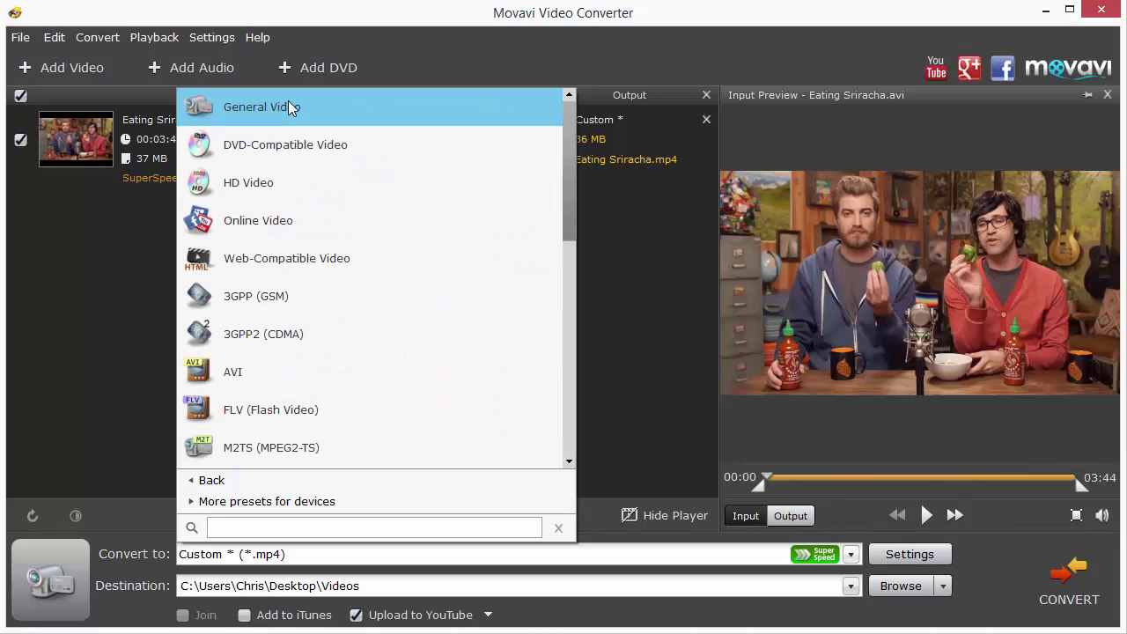
left_click(270, 228)
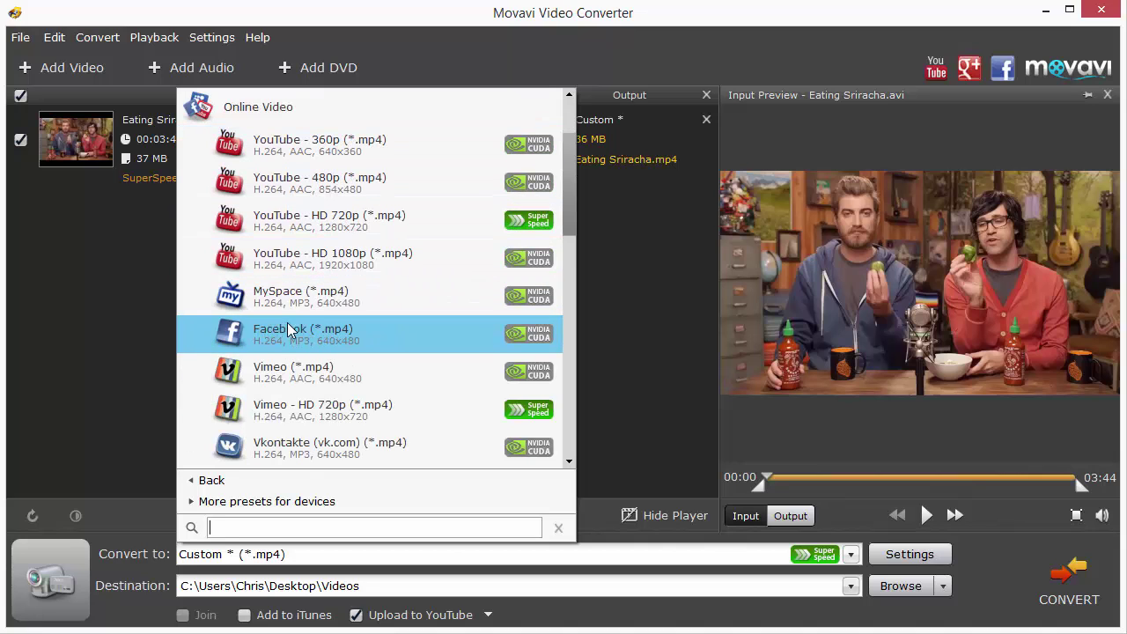
left_click(227, 484)
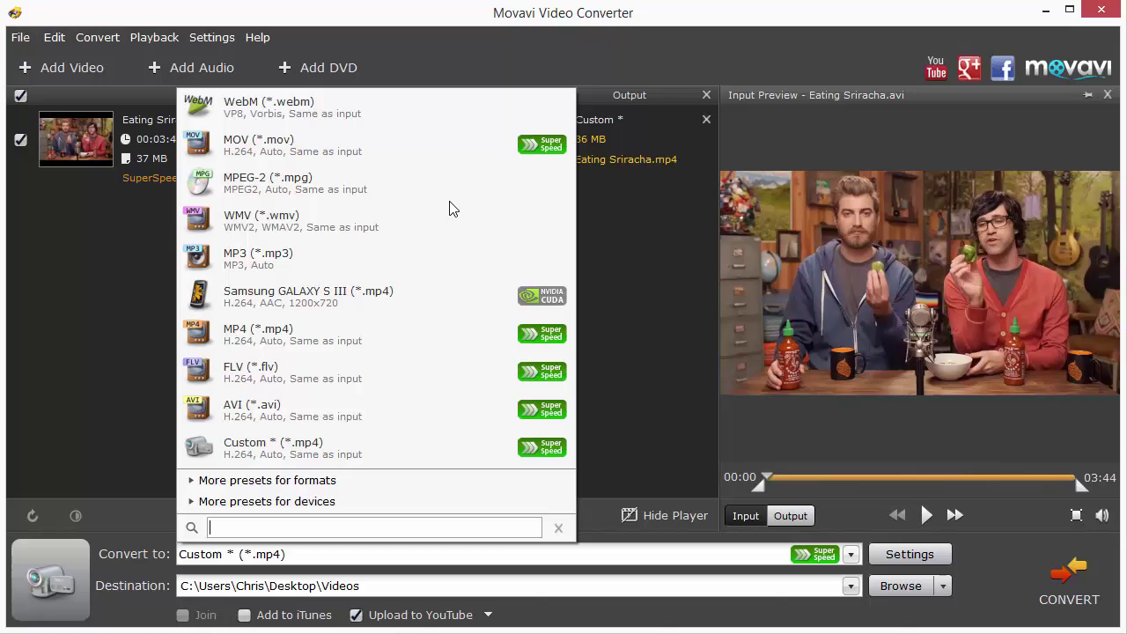
- Browse the Android device presets and dismiss them without choosing one, keeping Custom (*.mp4)
left_click(242, 506)
scroll(365, 369, "up", 1)
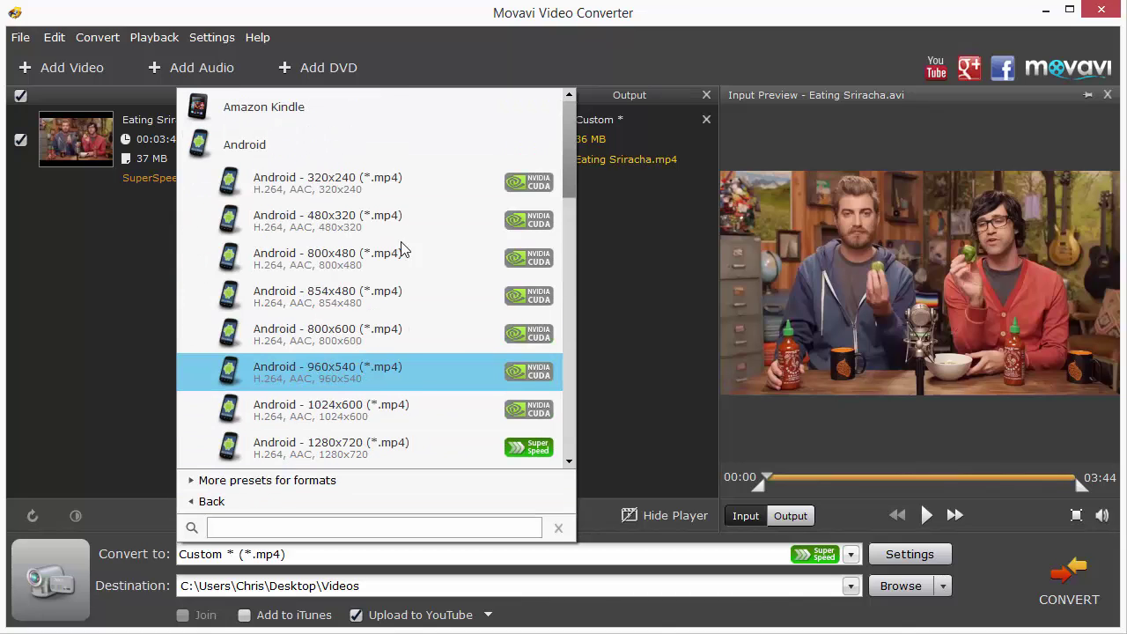
left_click(251, 147)
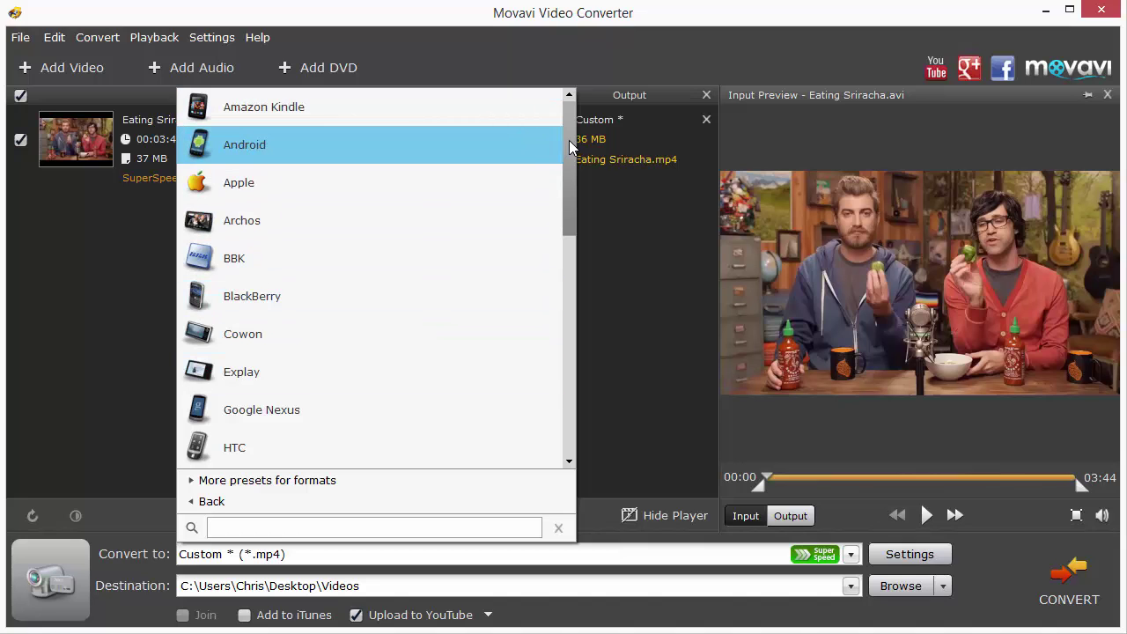
scroll(556, 221, "down", 5)
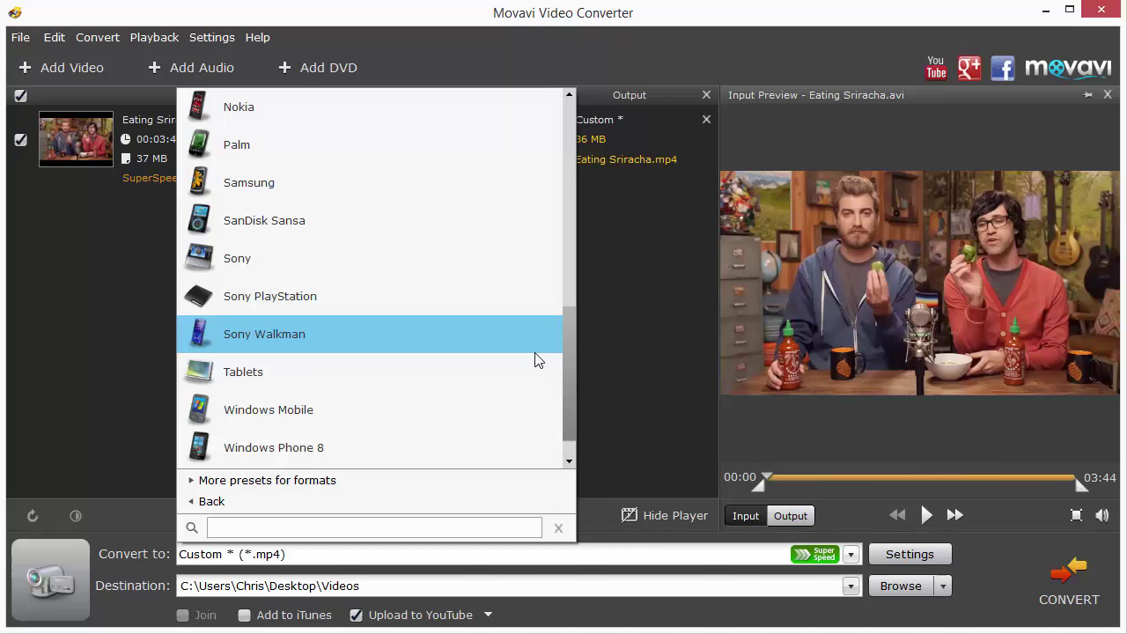
scroll(537, 360, "down", 1)
scroll(535, 344, "up", 5)
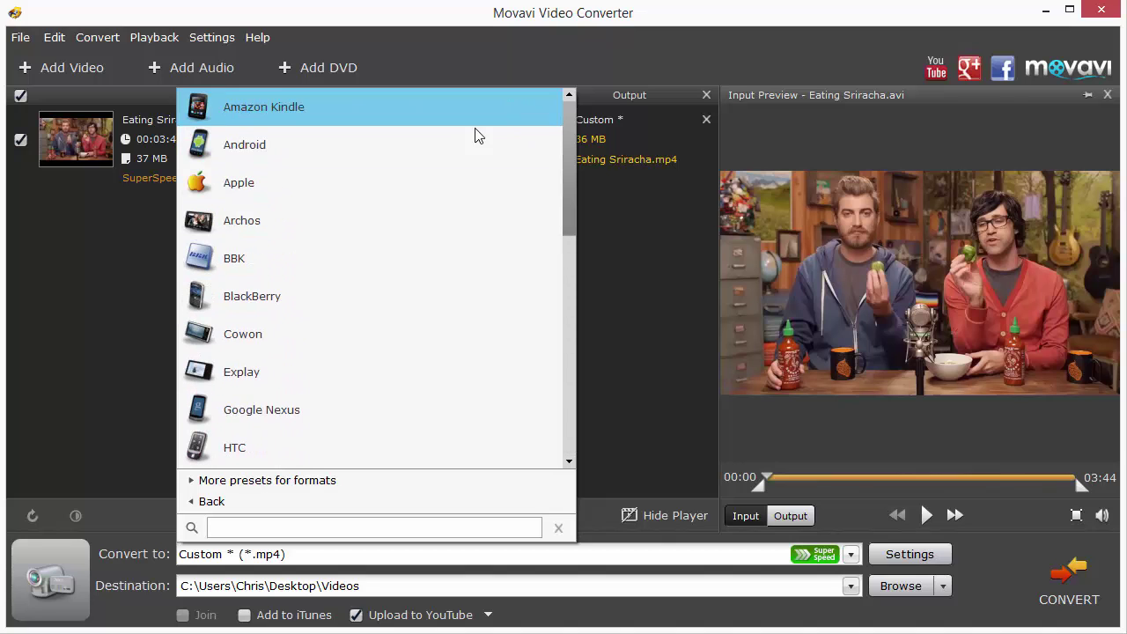
left_click(238, 145)
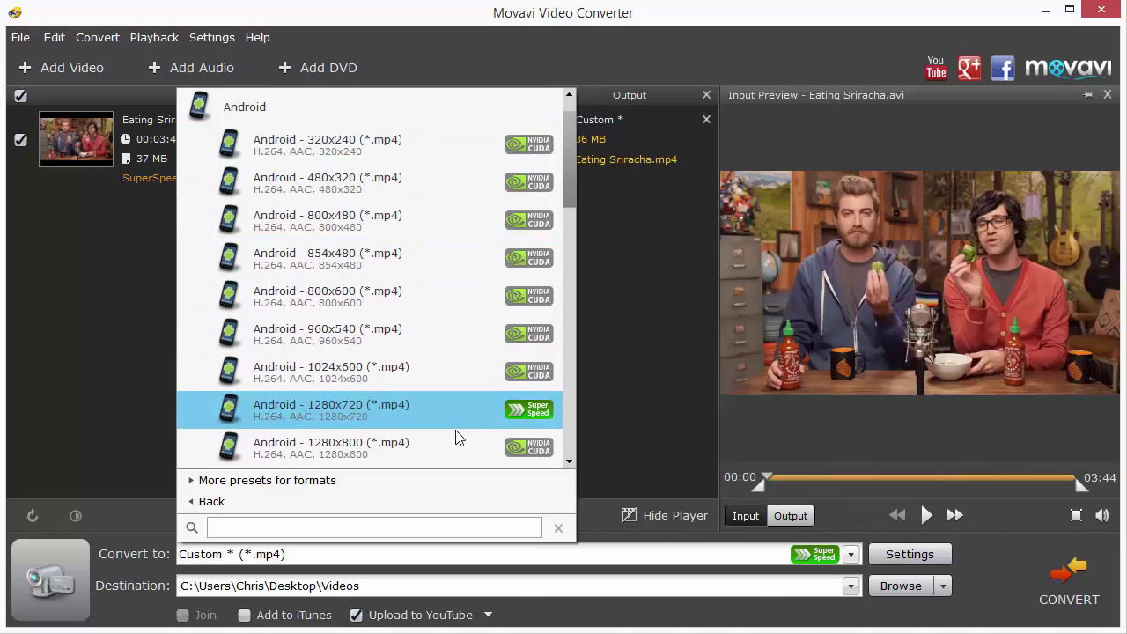
left_click(654, 440)
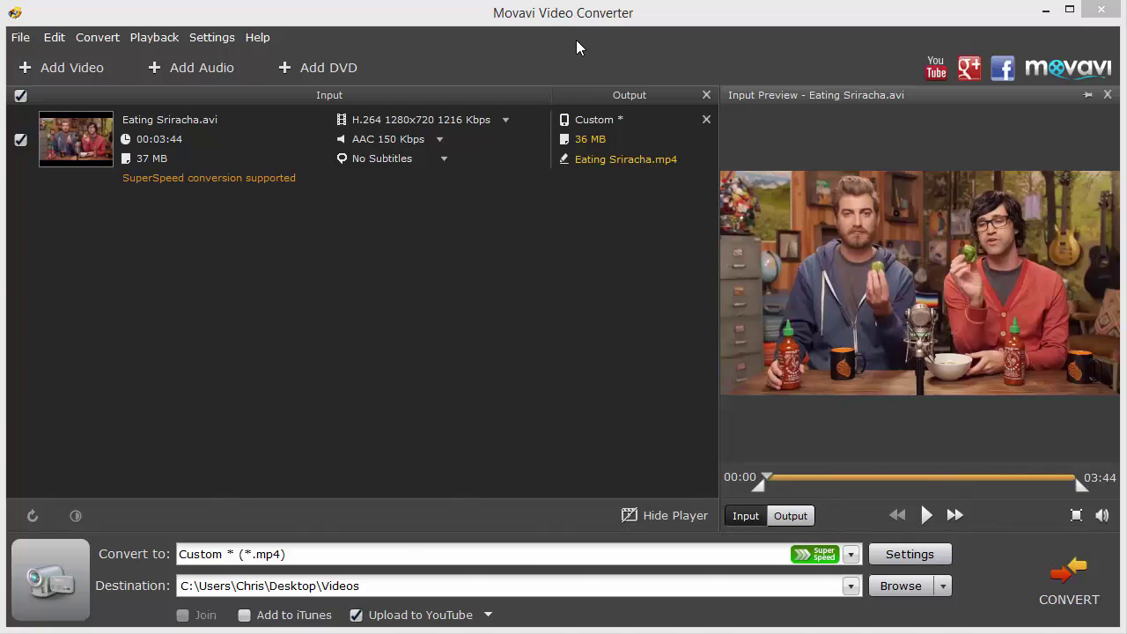
left_click(587, 17)
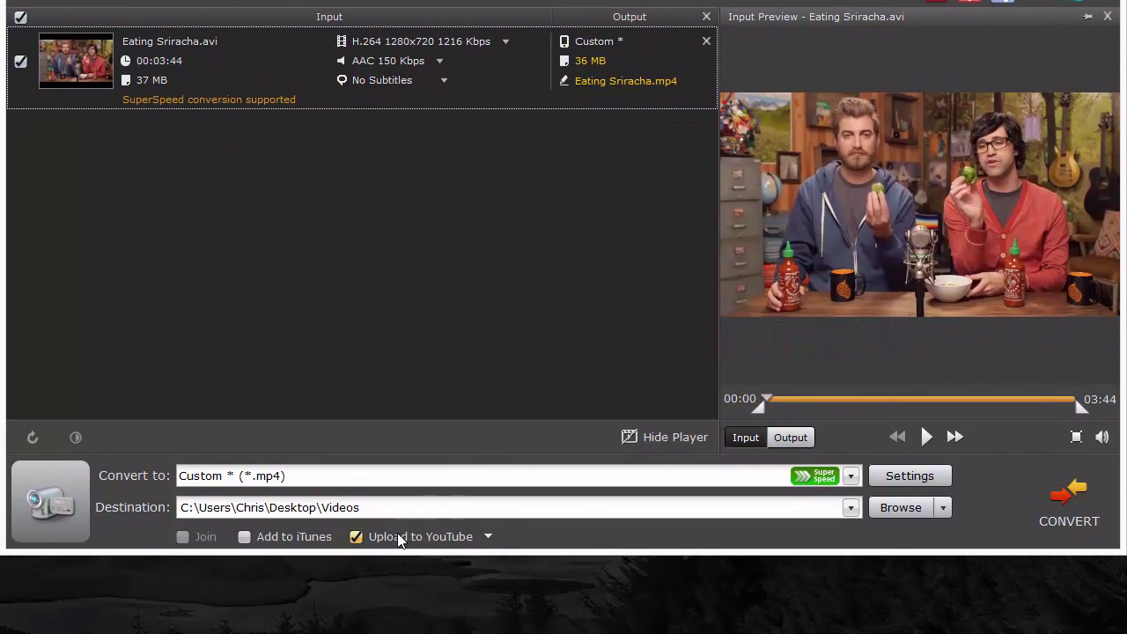
left_click(487, 536)
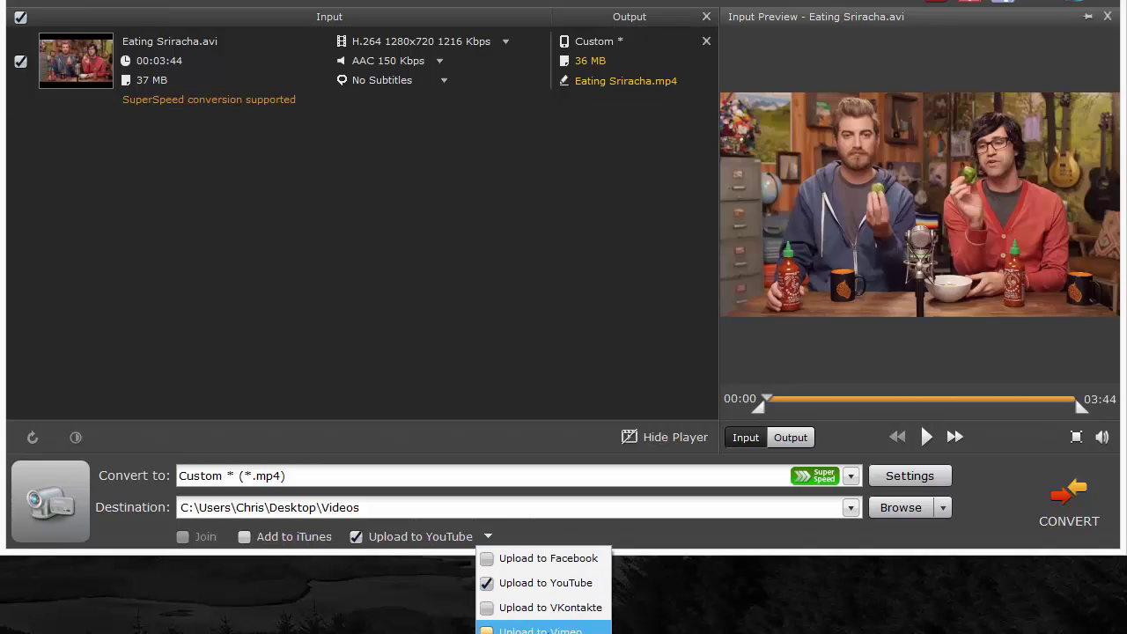
left_click(538, 631)
left_click(515, 536)
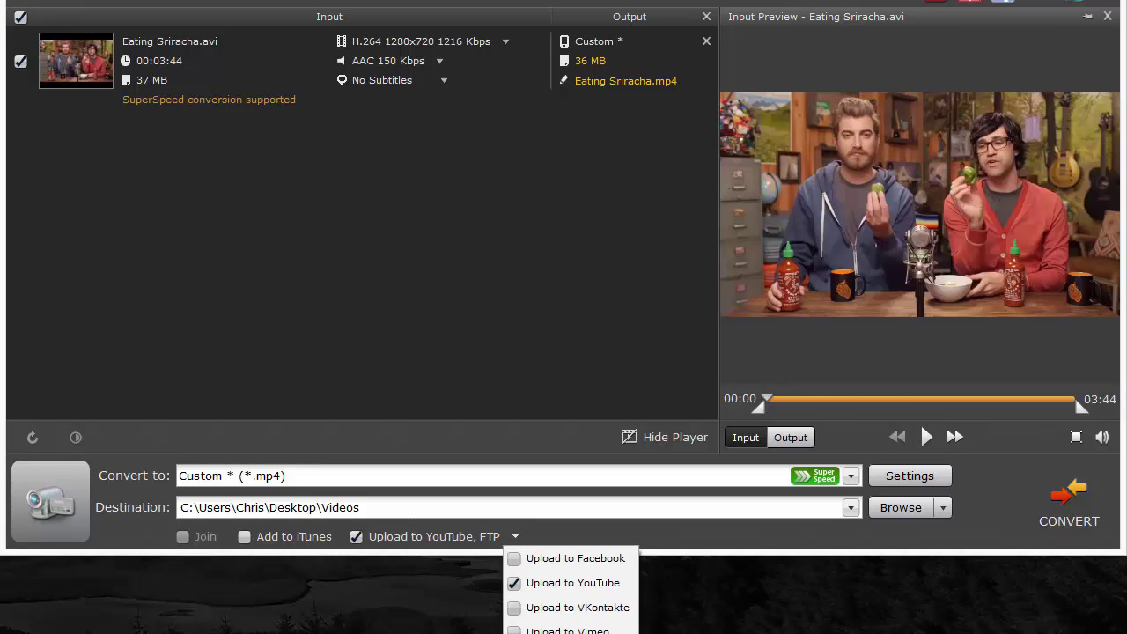
left_click(511, 536)
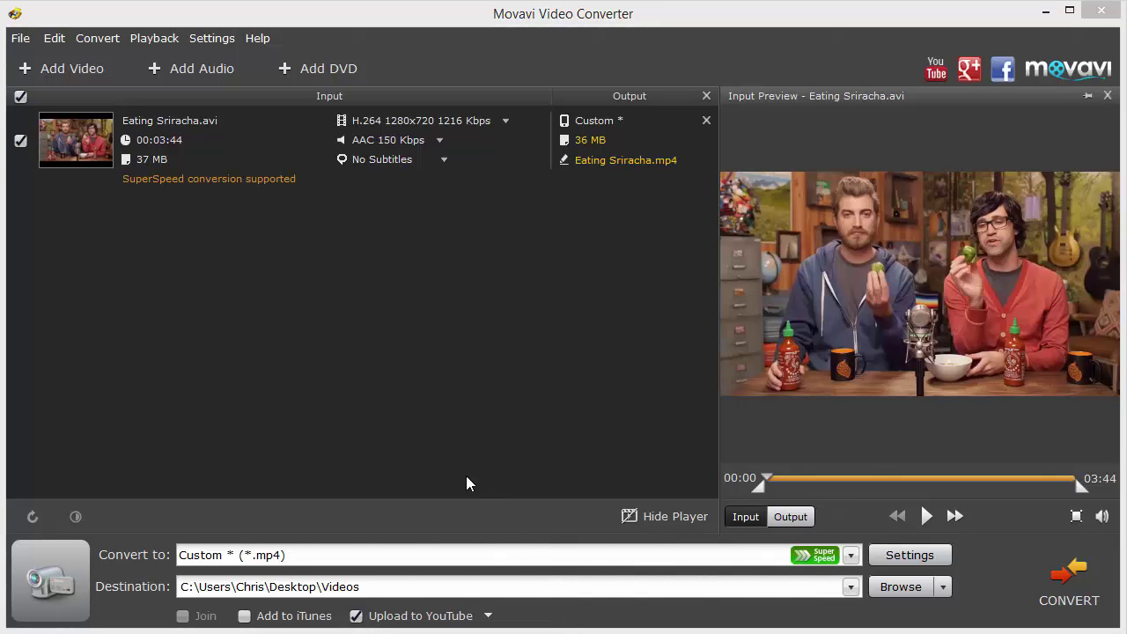
left_click(909, 555)
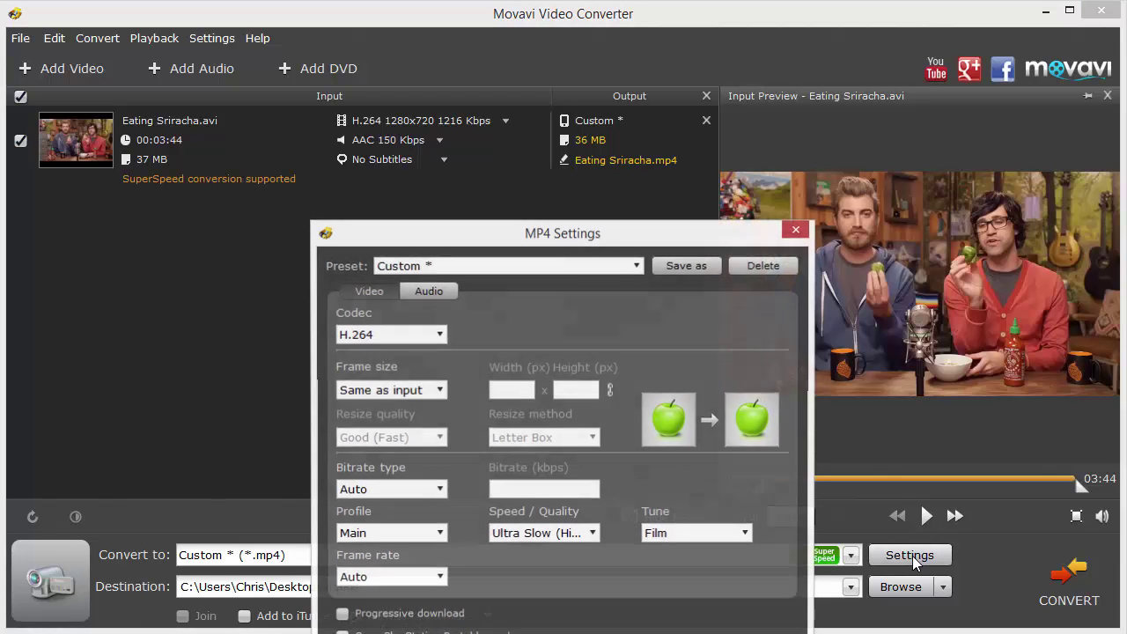
left_click_drag(604, 246, 338, 62)
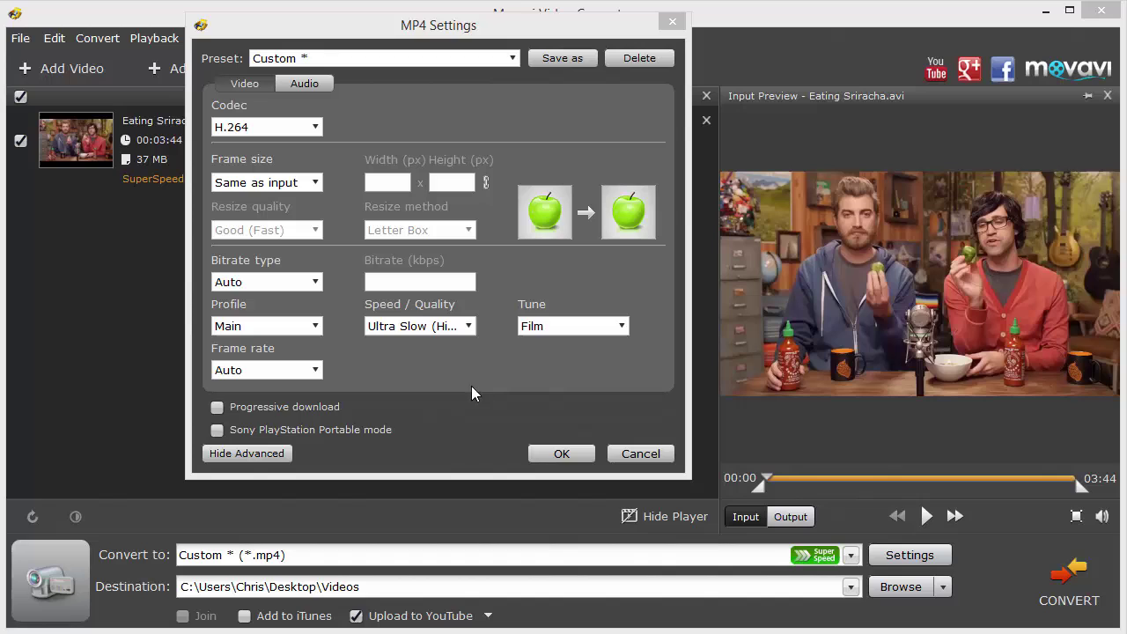
left_click(468, 327)
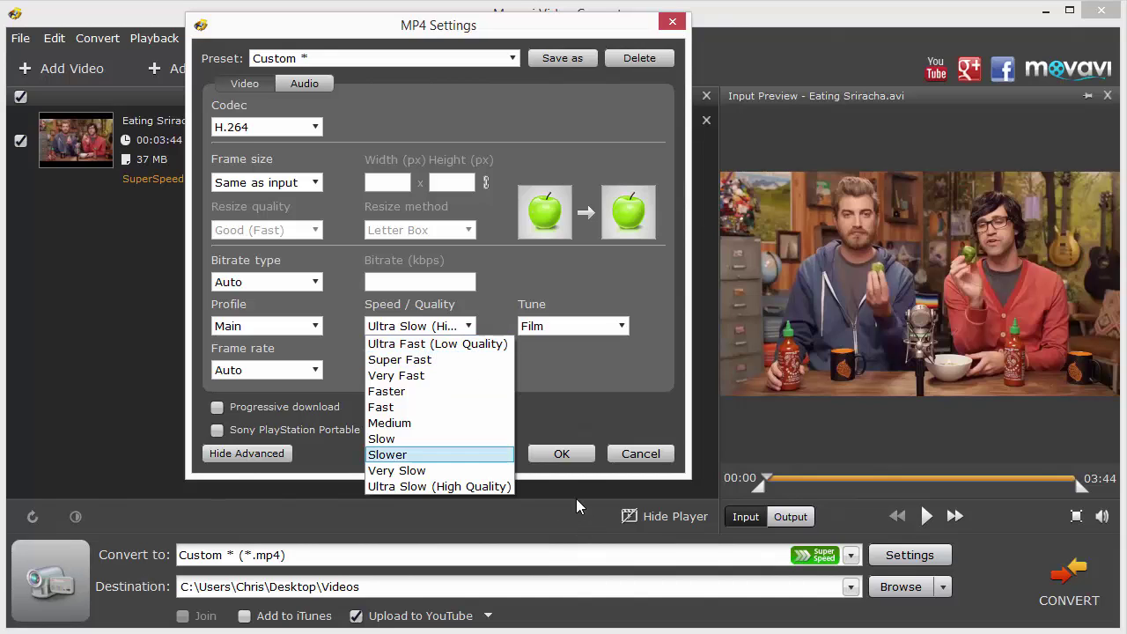
left_click(443, 486)
left_click(560, 452)
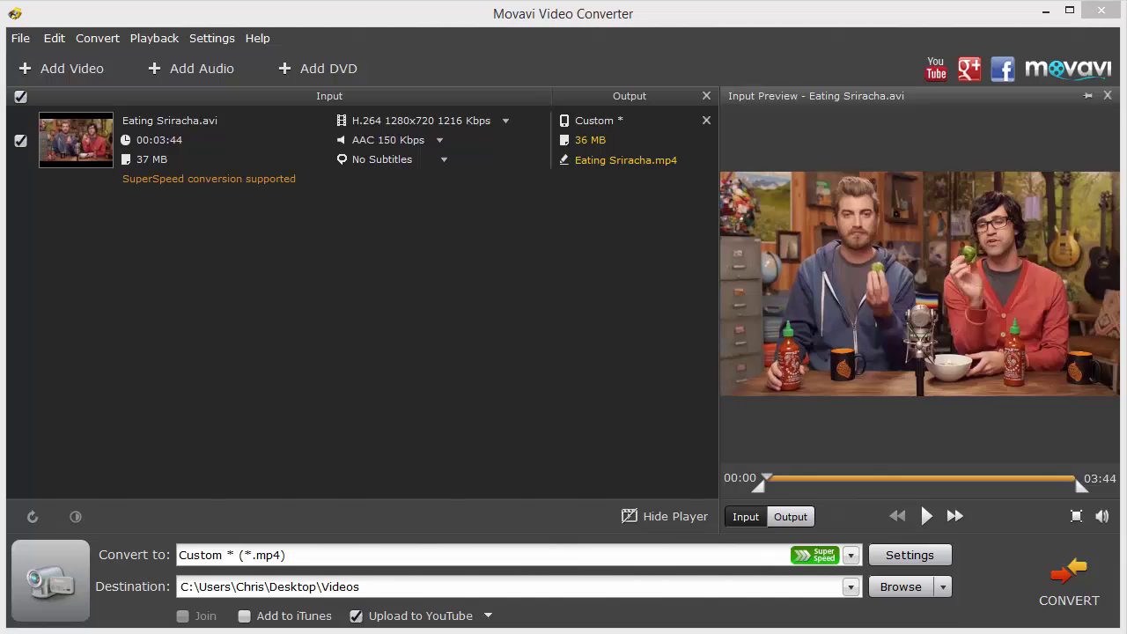
- Convert the video, confirm the 36.2 MB Eating Sriracha MP4 in Videos, and close the folder
left_click(1069, 580)
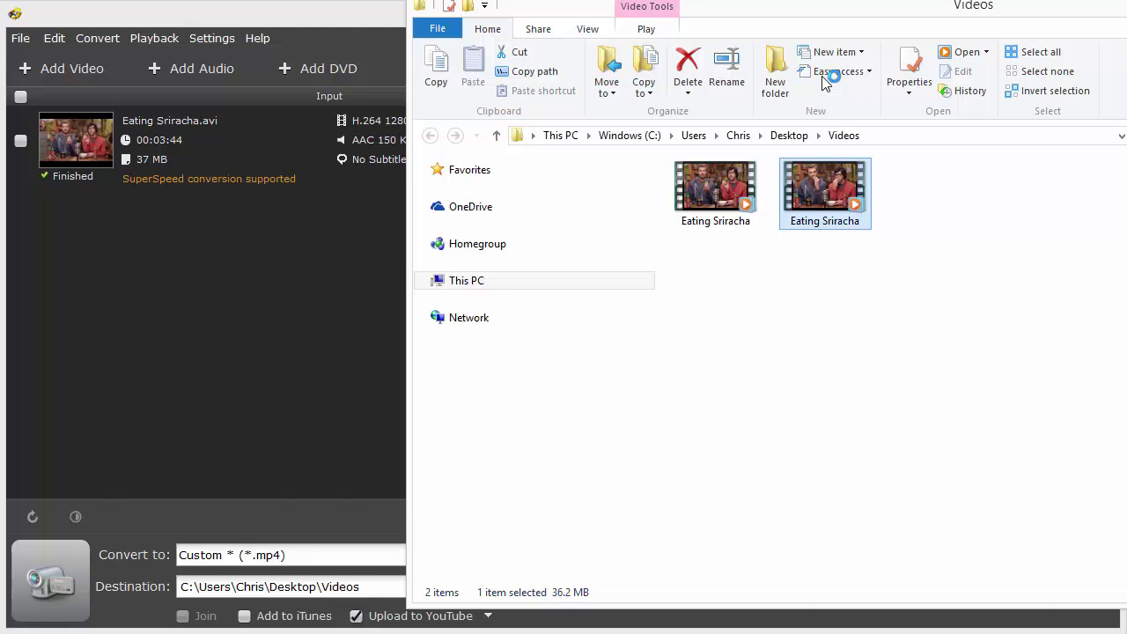
left_click_drag(783, 4, 381, 13)
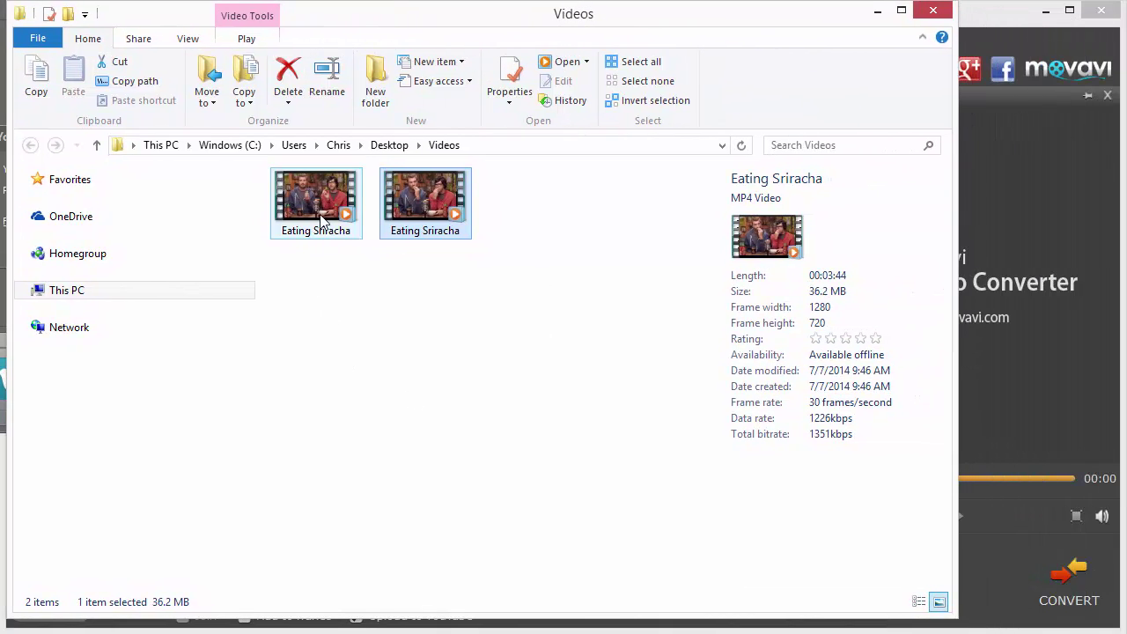
left_click(486, 191)
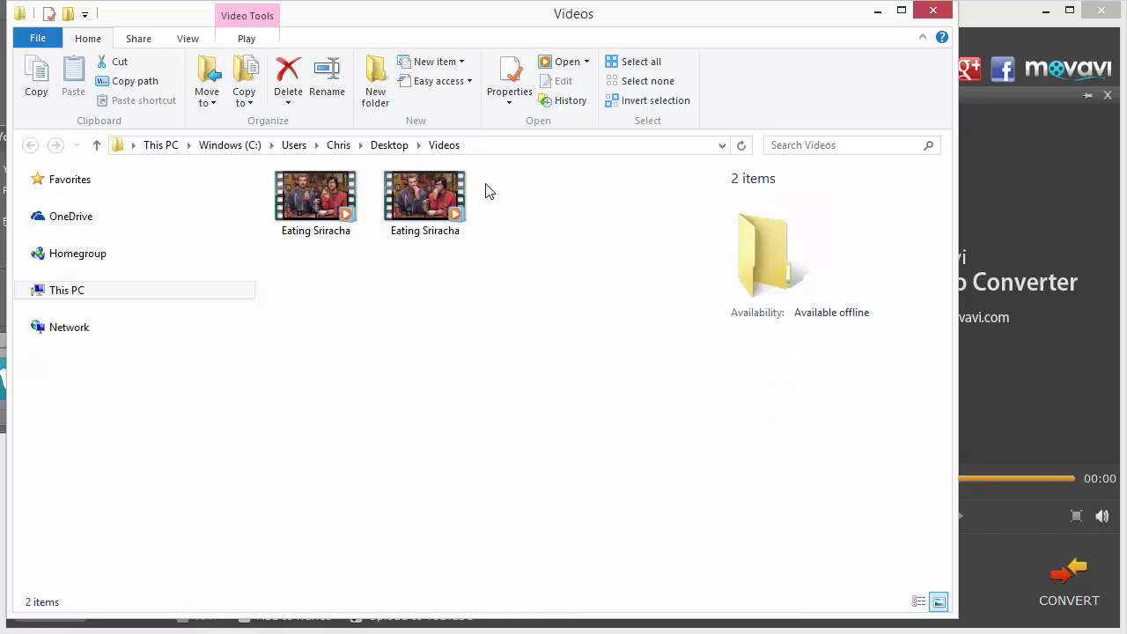
left_click(441, 194)
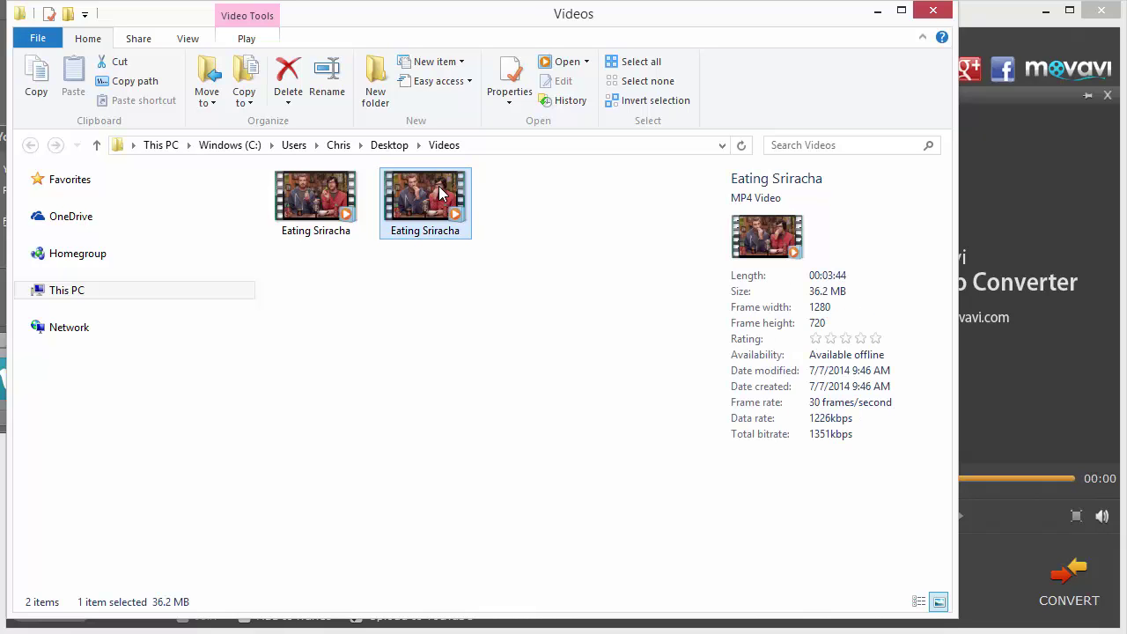
left_click(932, 13)
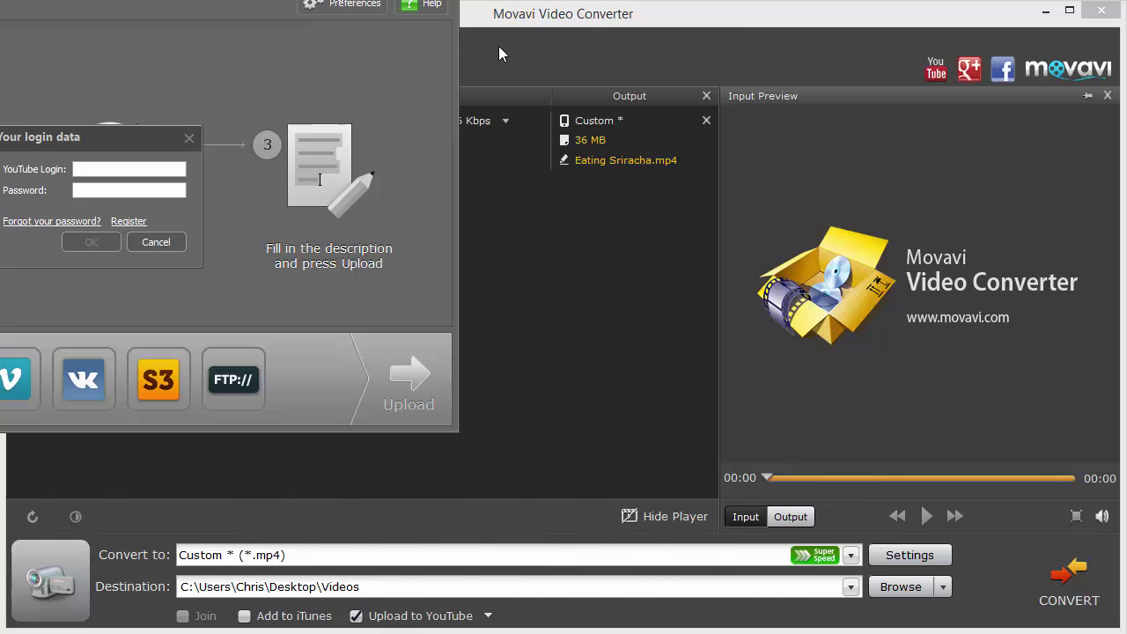
- Try the YouTube upload in Share Online and cancel its login prompt both times
left_click(188, 137)
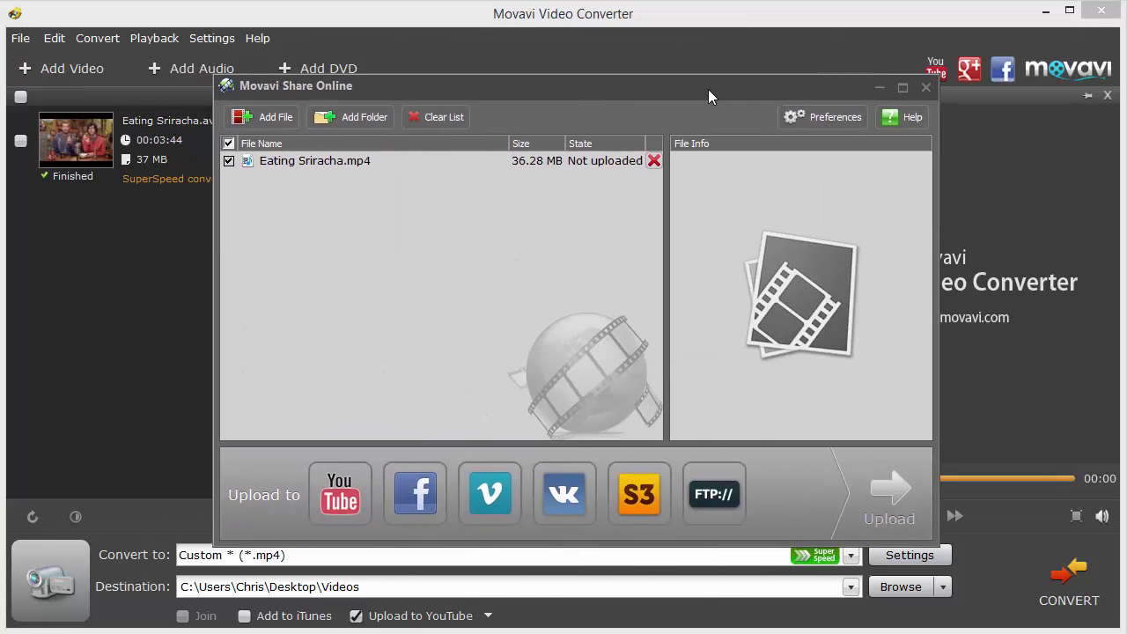
left_click_drag(707, 89, 685, 81)
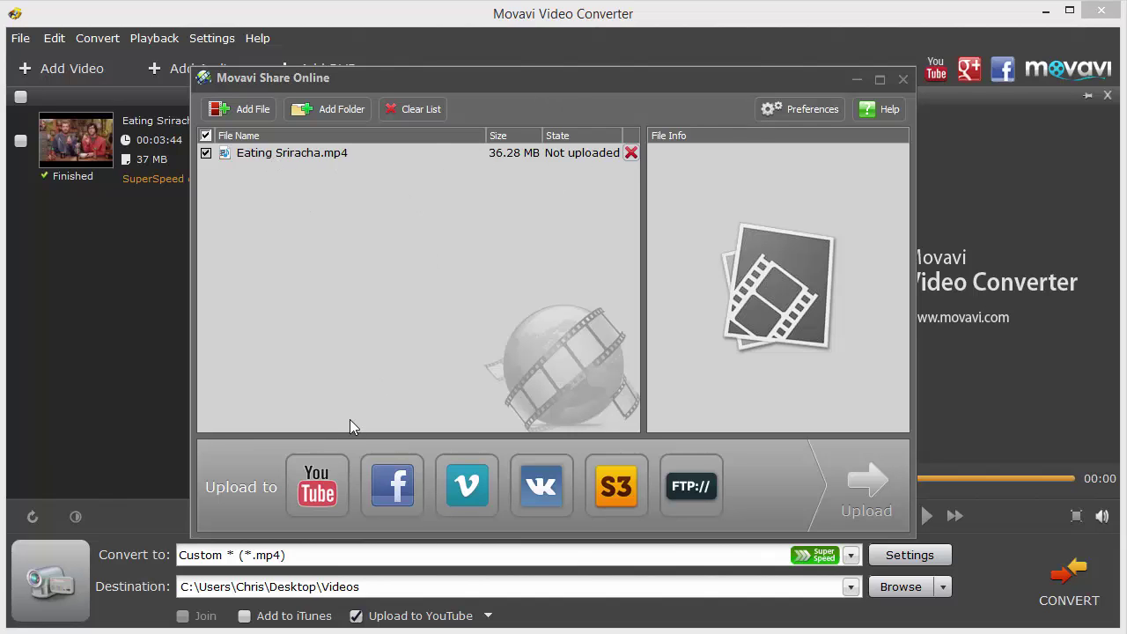
left_click(325, 486)
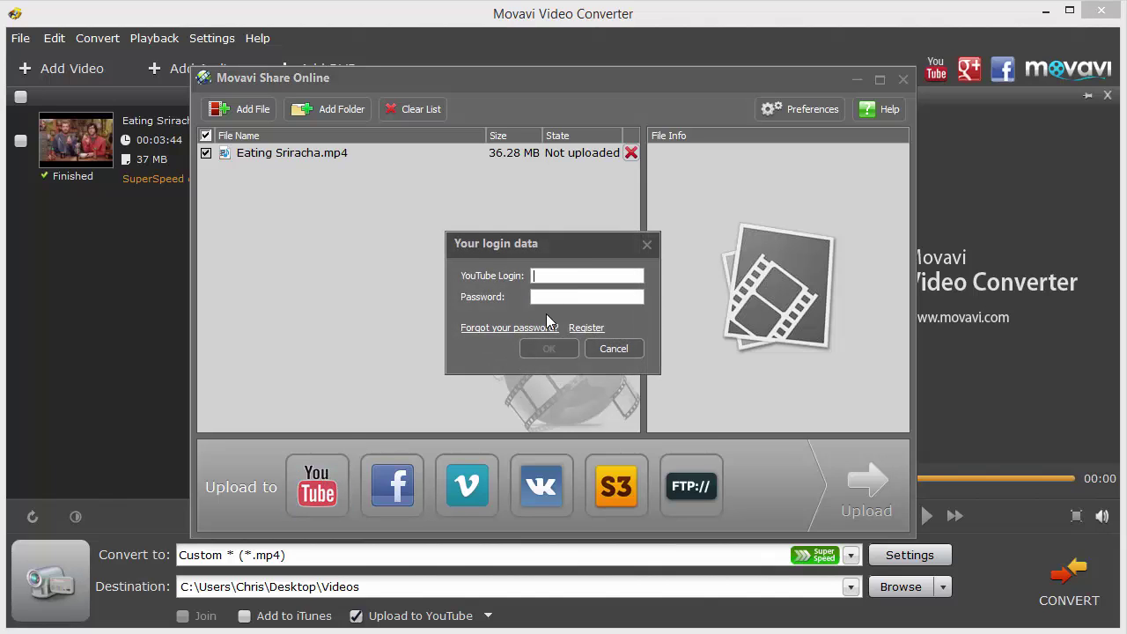
left_click(612, 349)
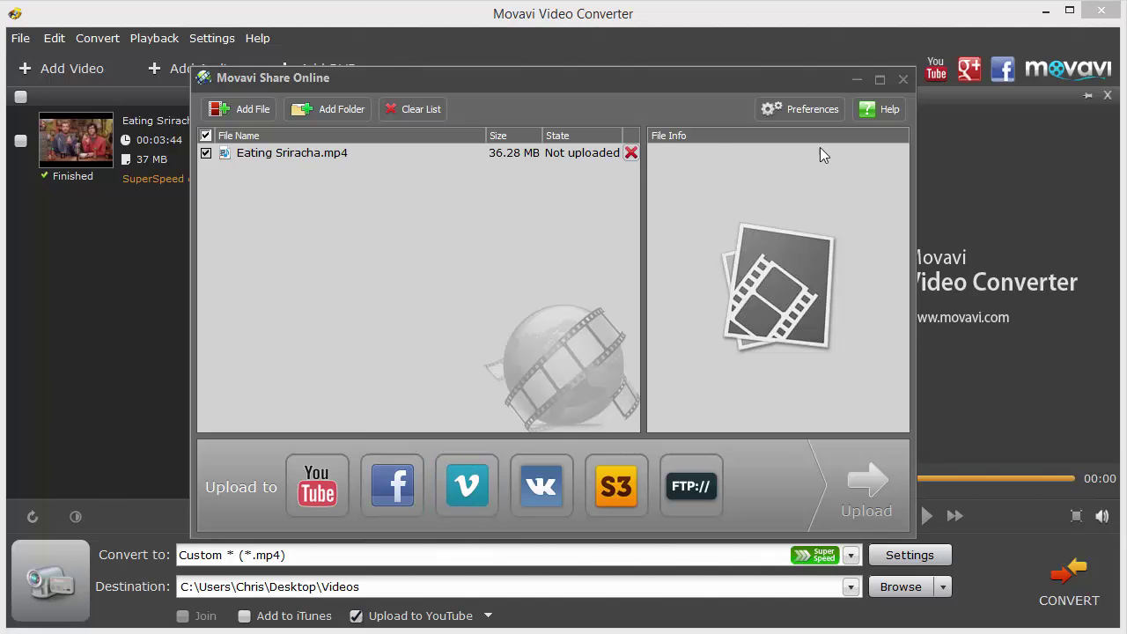
- Review the Accounts authentication preferences, then close Movavi Share Online
left_click(806, 112)
left_click(473, 186)
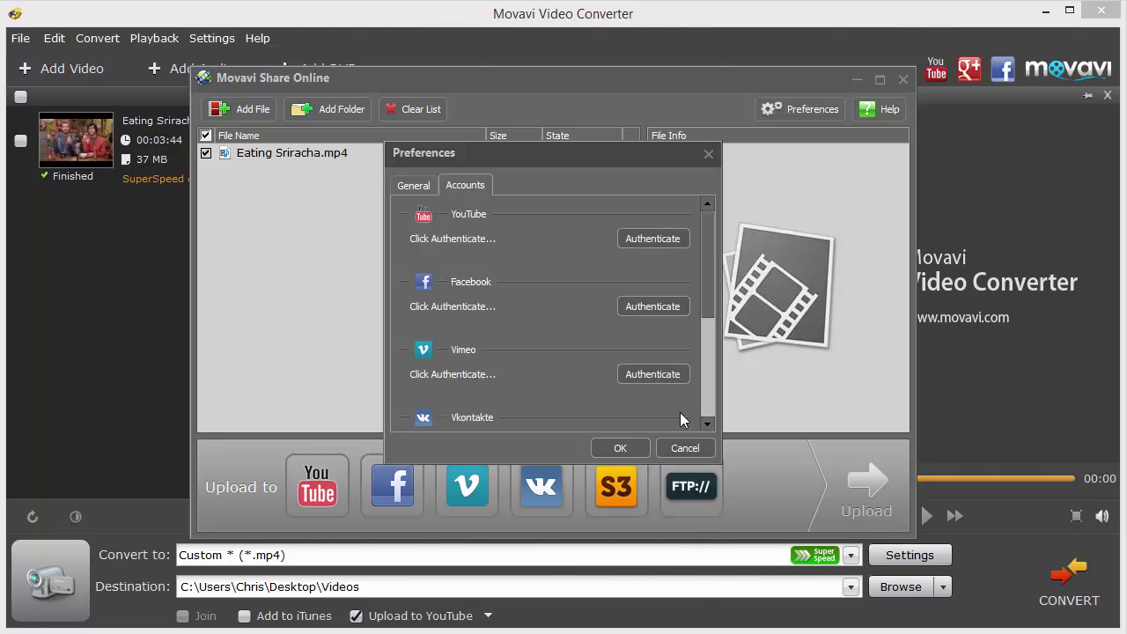
left_click(622, 448)
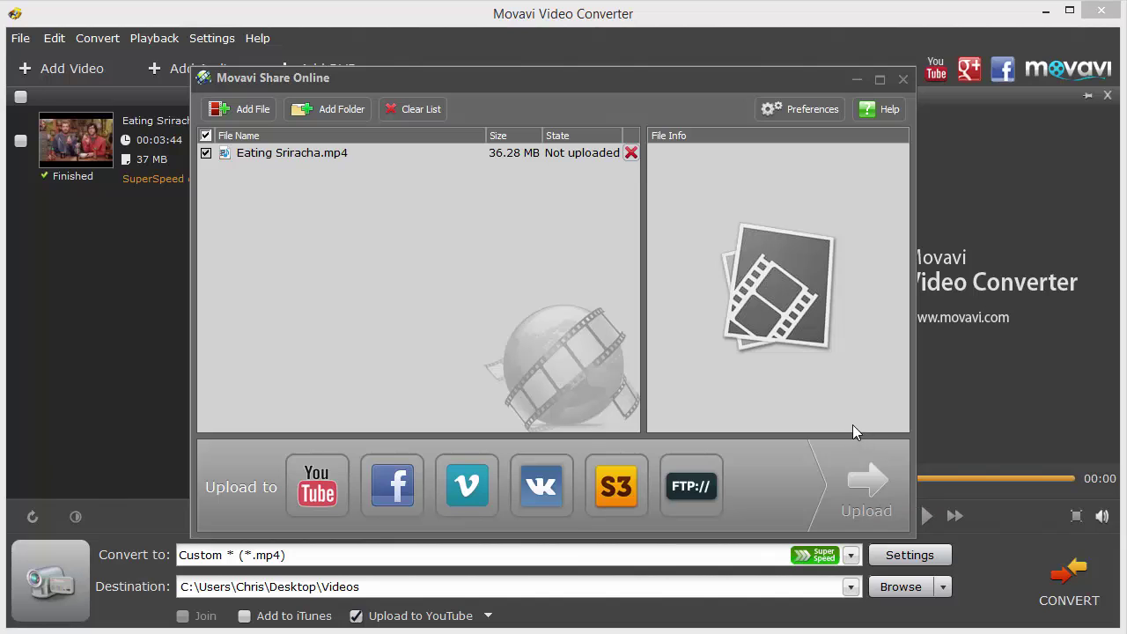
left_click(903, 79)
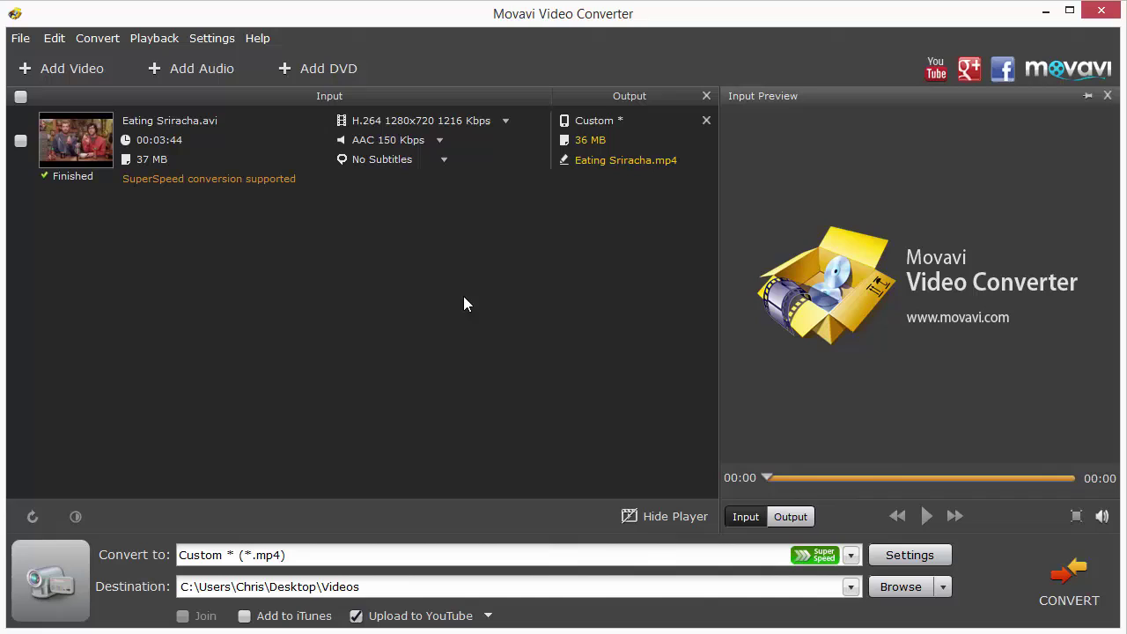